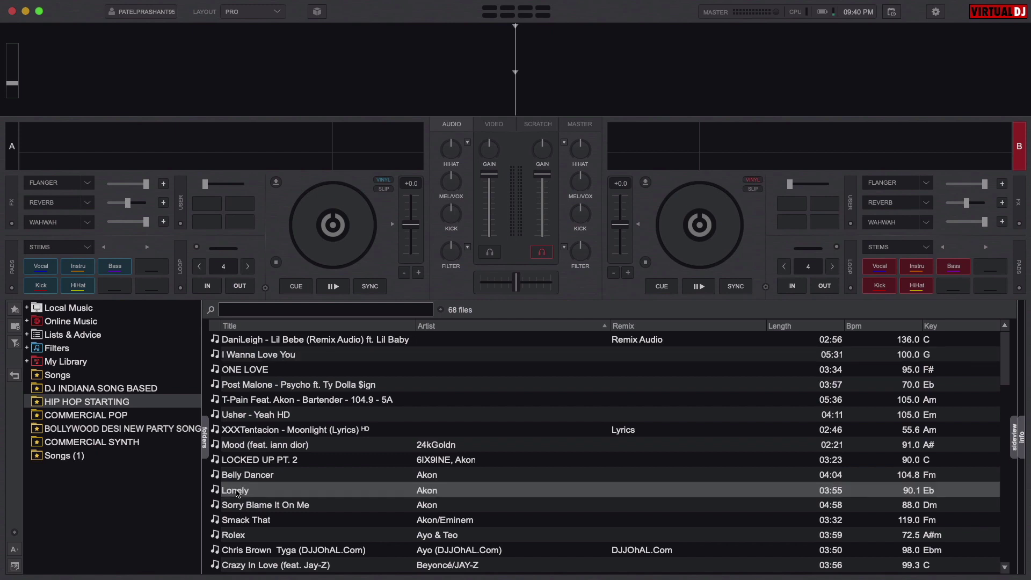
Open the sideview, enable its Remixes view and show the alternative remixes for Akon's Lonely
left_click(1014, 446)
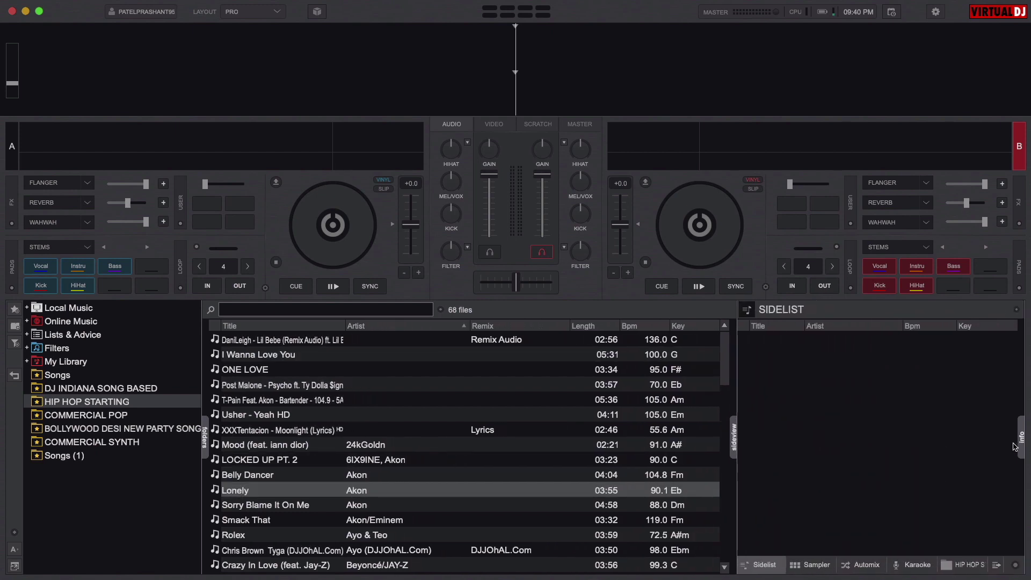
left_click(1016, 565)
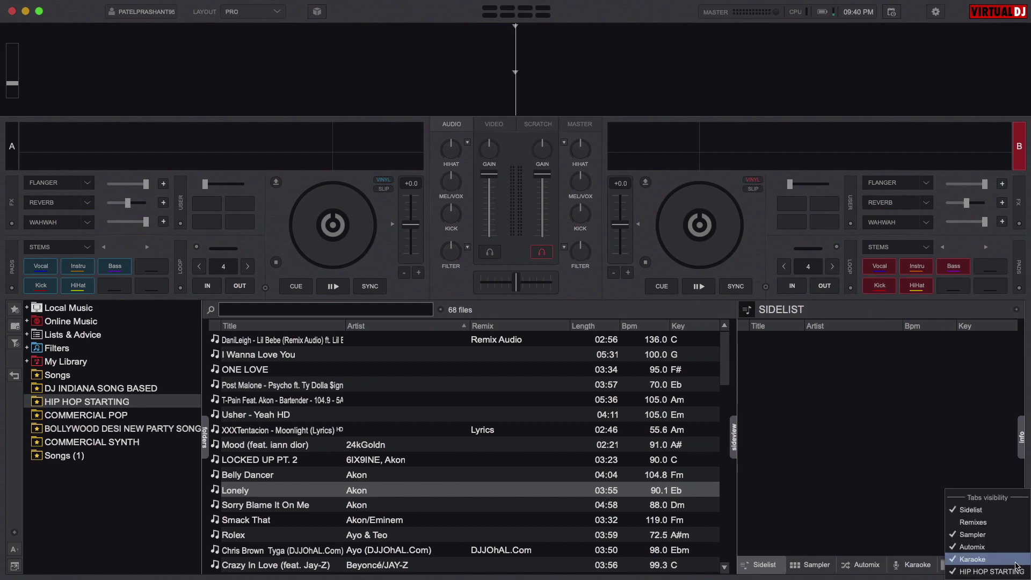
left_click(990, 523)
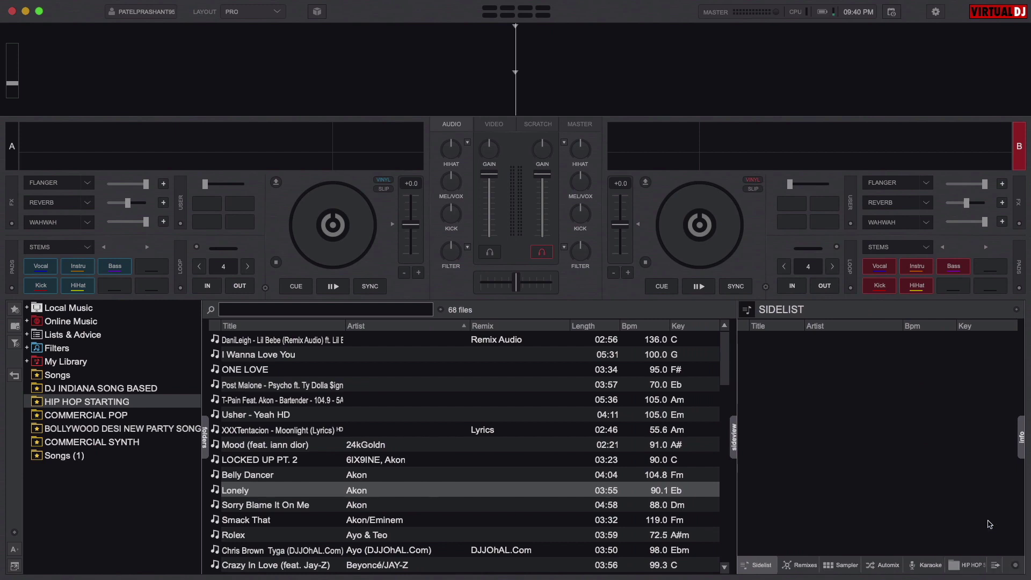
left_click(799, 565)
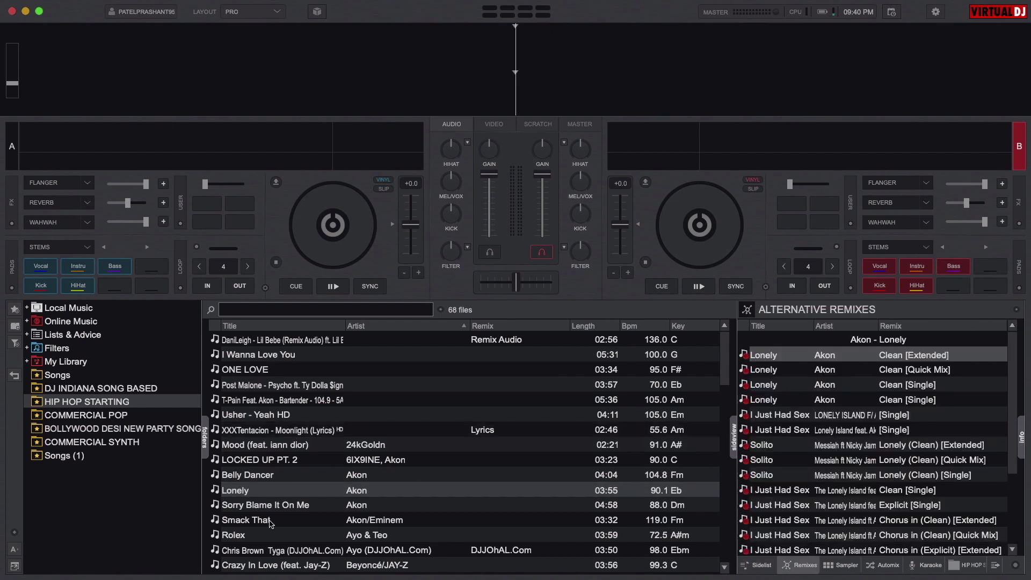
Look through the alternative remixes of Lonely and load the Clean [Quick Mix] version onto deck B
scroll(781, 491, "down", 3)
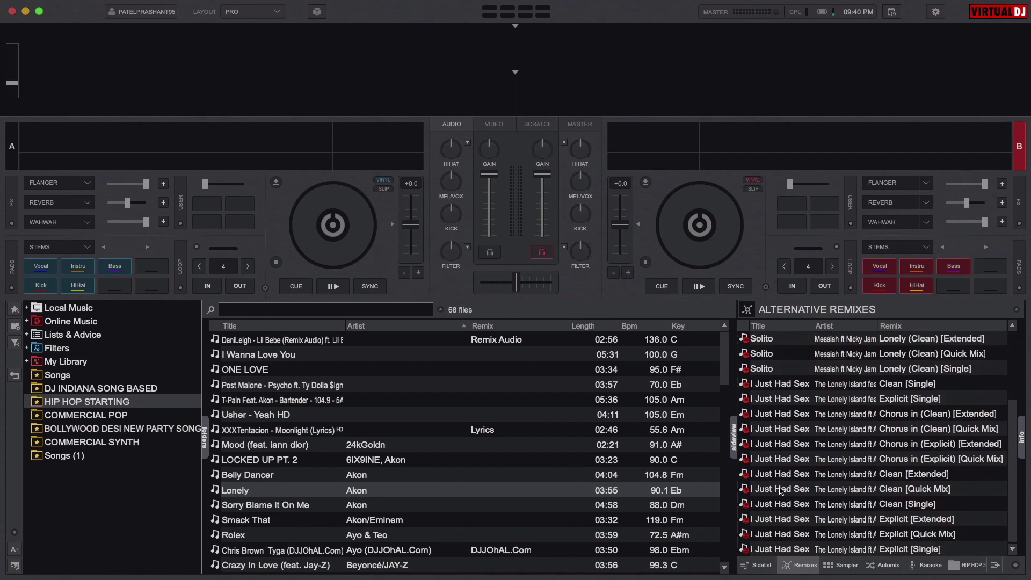
scroll(781, 490, "up", 3)
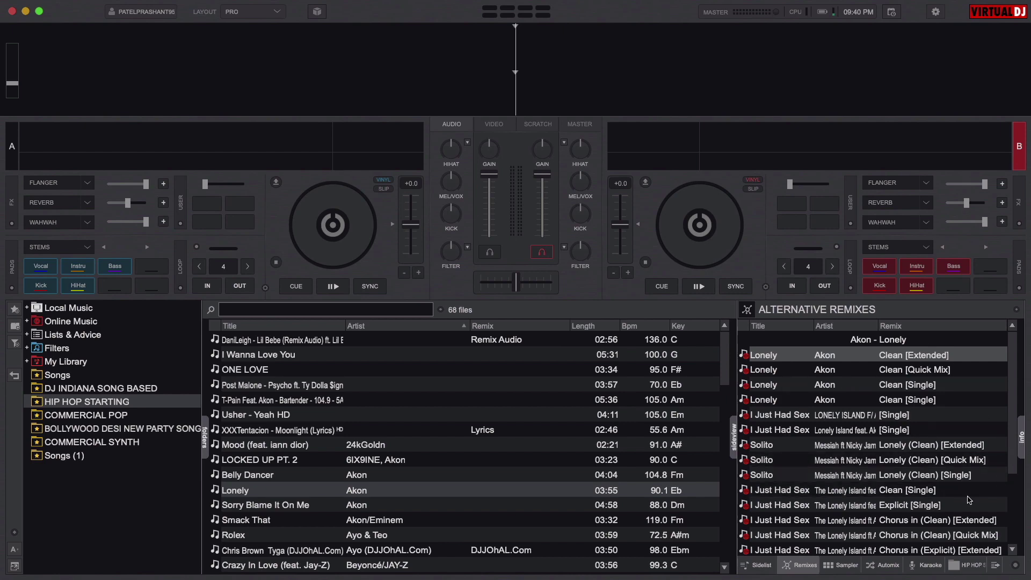
scroll(896, 541, "down", 3)
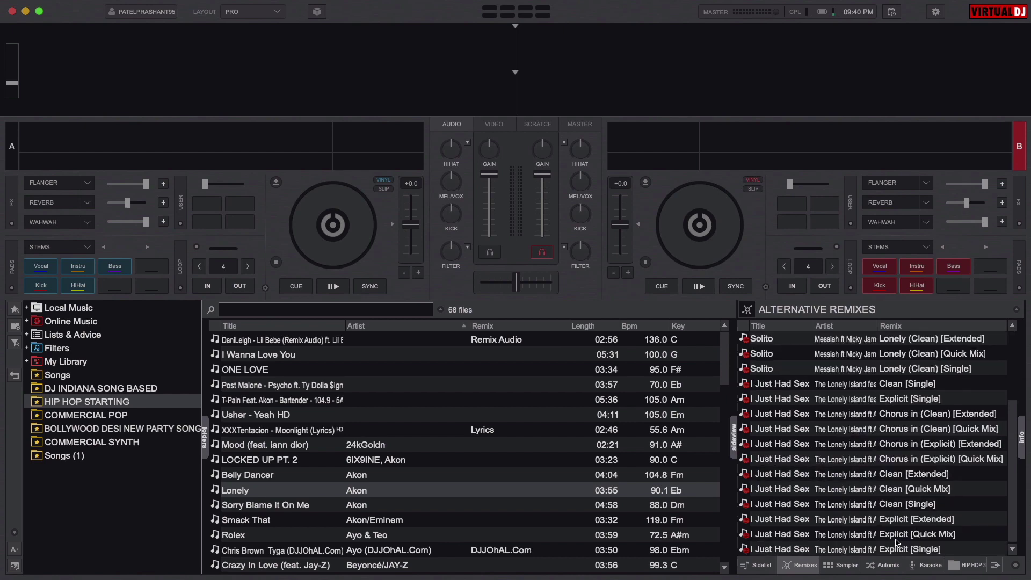
scroll(896, 541, "up", 3)
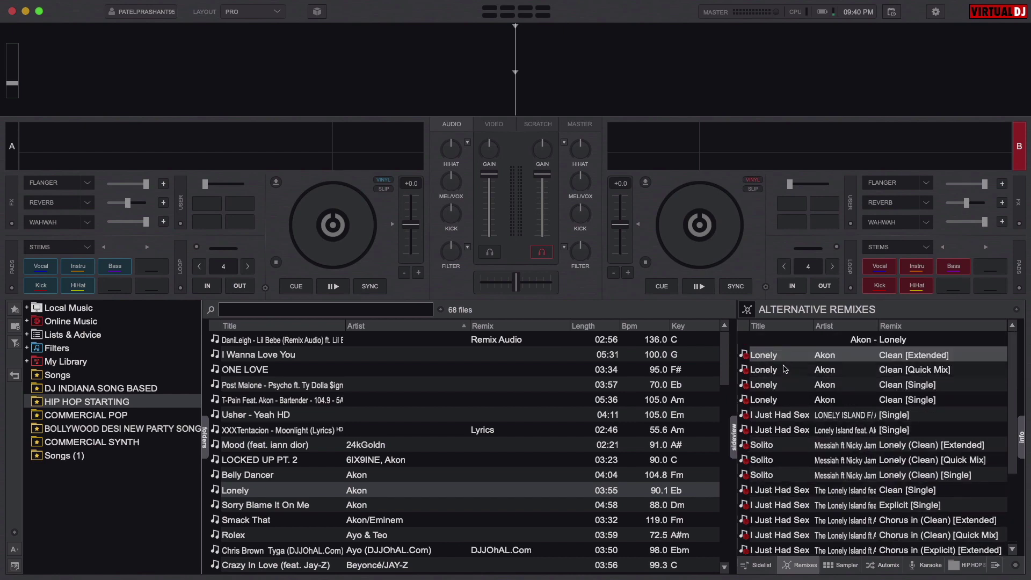
left_click_drag(783, 370, 739, 229)
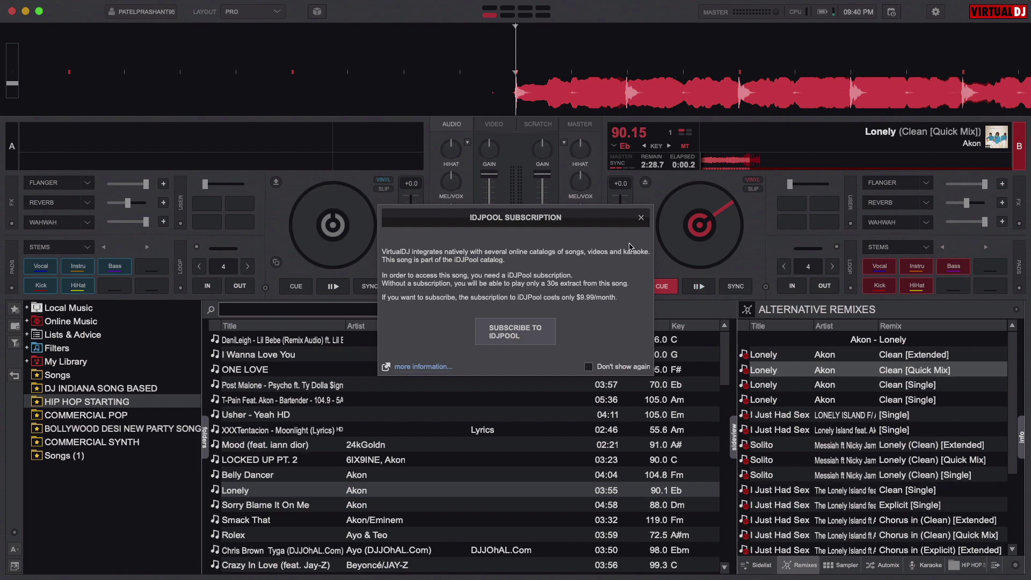
Check the $9.99 per month iDJPool music subscription in the license settings, then dismiss its web page, the settings and the subscription notice
left_click(936, 12)
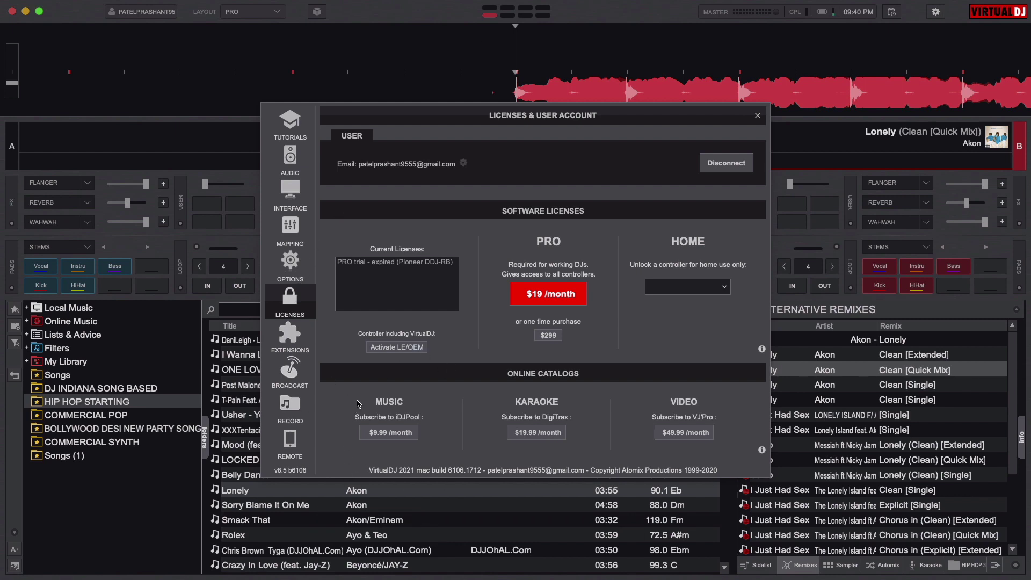
left_click(402, 433)
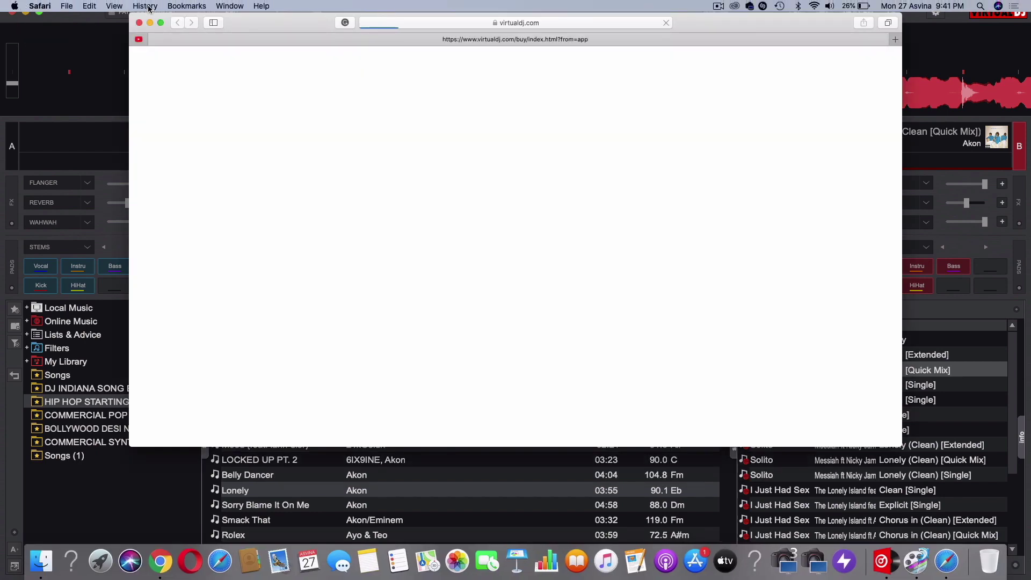
left_click(139, 22)
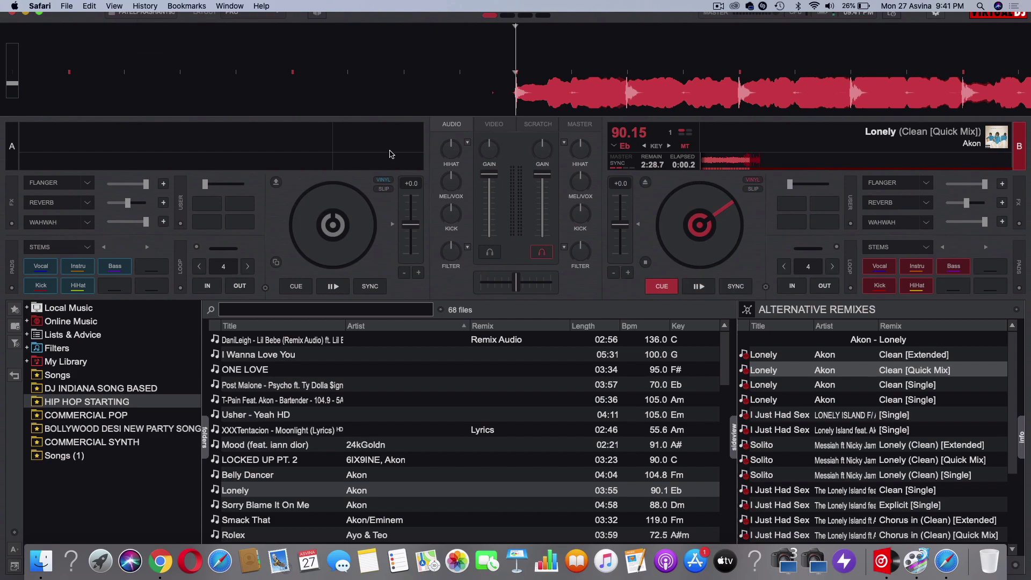
left_click(845, 561)
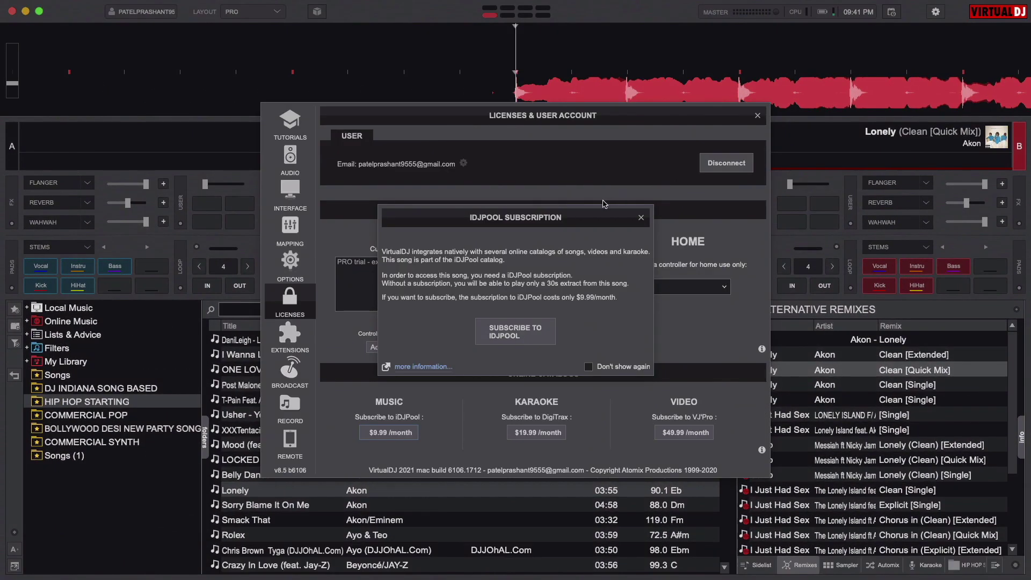
left_click(757, 115)
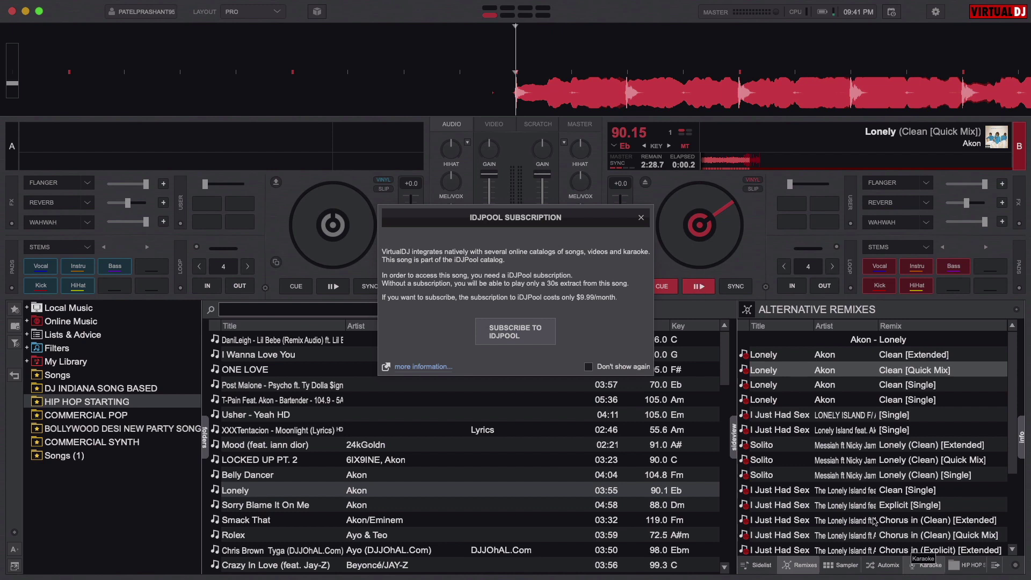
key("Escape")
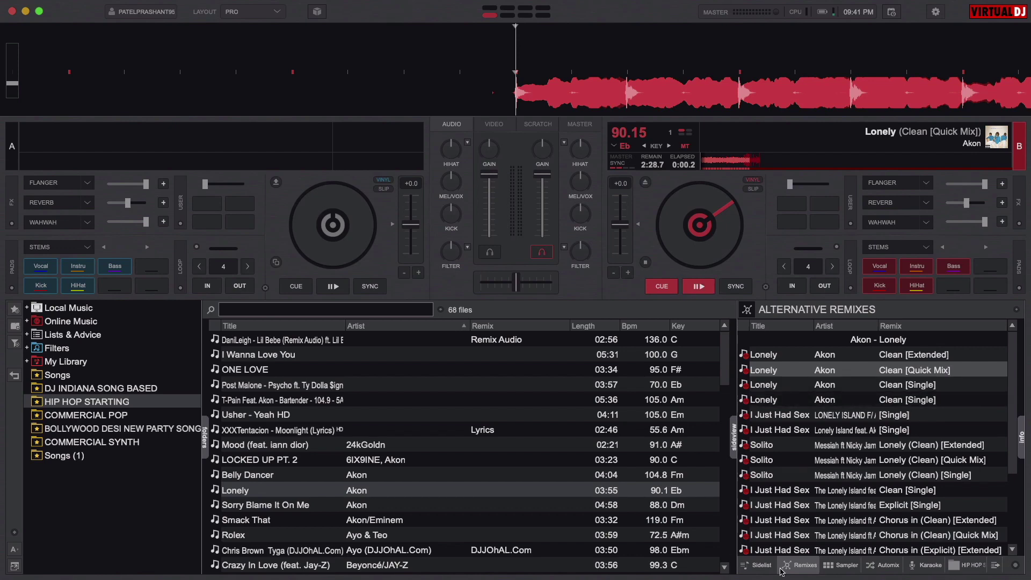
Review the remixes offered for Lonely, then show the alternative remixes for Akon's Sorry Blame It On Me
scroll(887, 440, "down", 3)
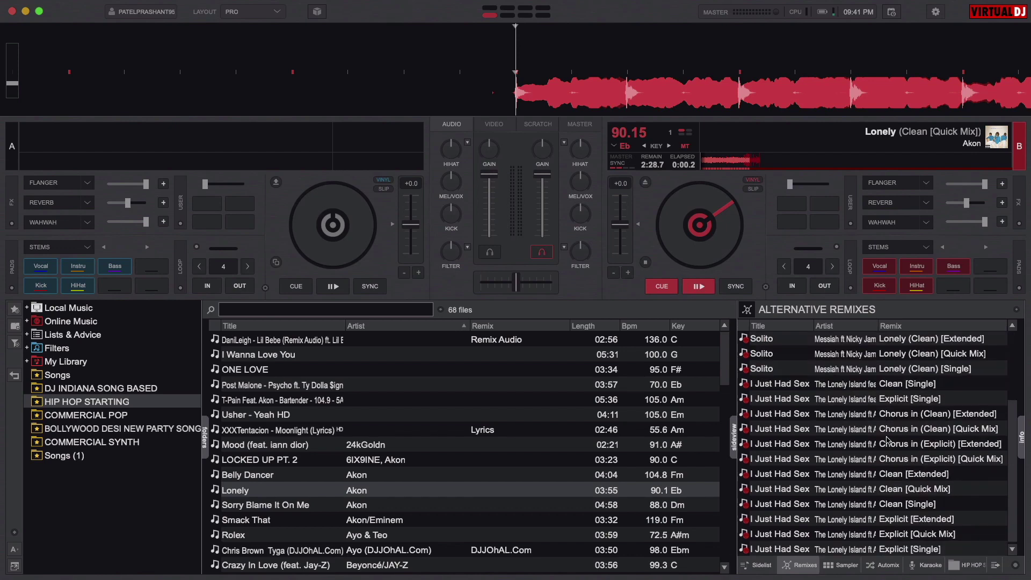
scroll(887, 440, "up", 3)
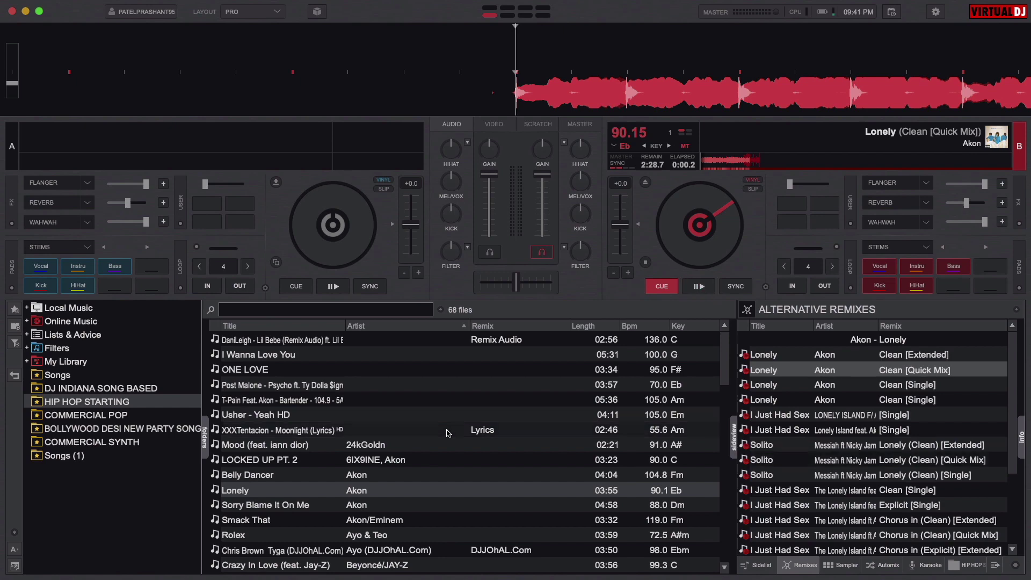
left_click(248, 449)
left_click(240, 493)
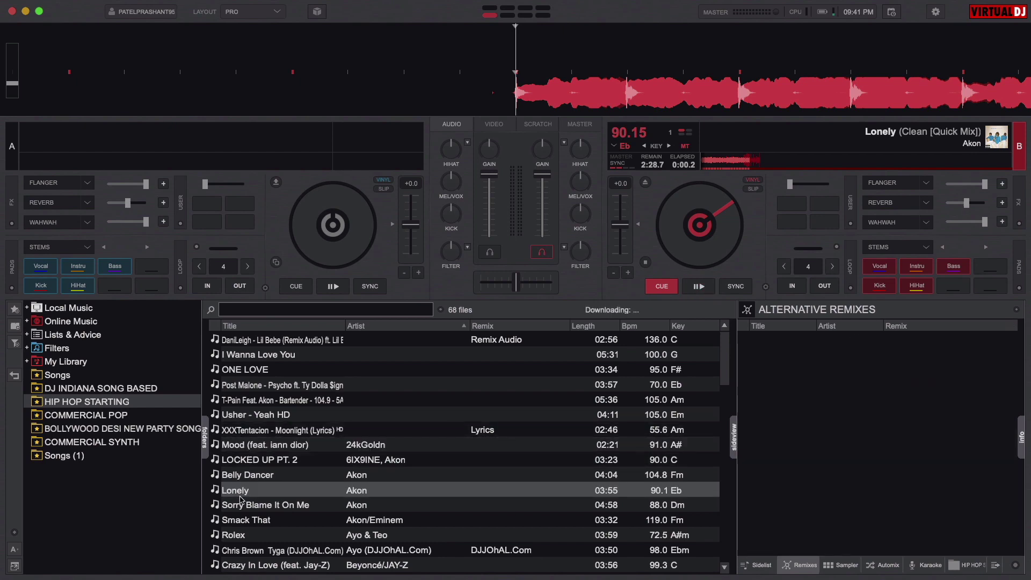
left_click(240, 506)
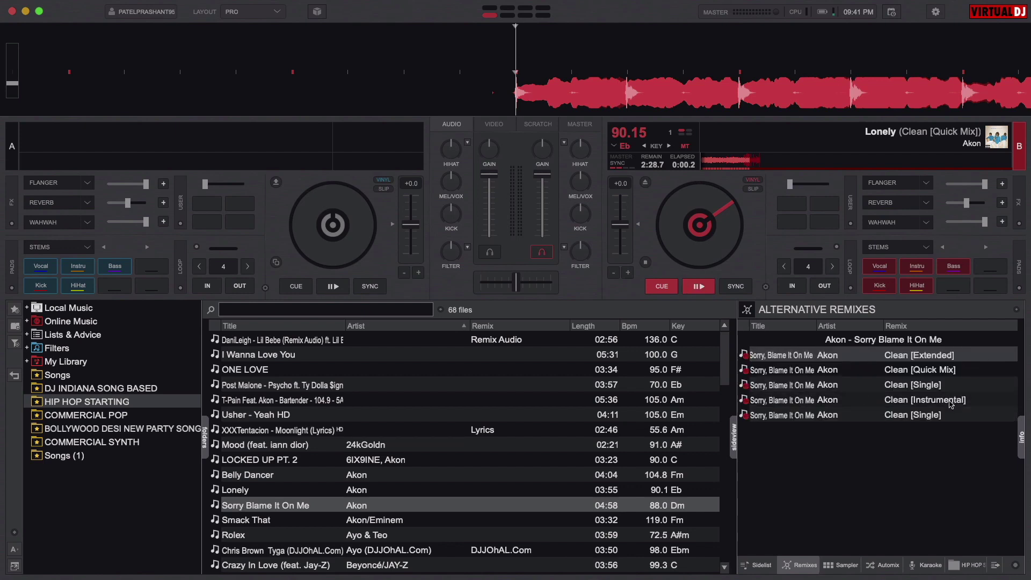
Switch to the Chrome incognito window, open the My Free MP3 site and search for "akon sorry"
key("ctrl+Up")
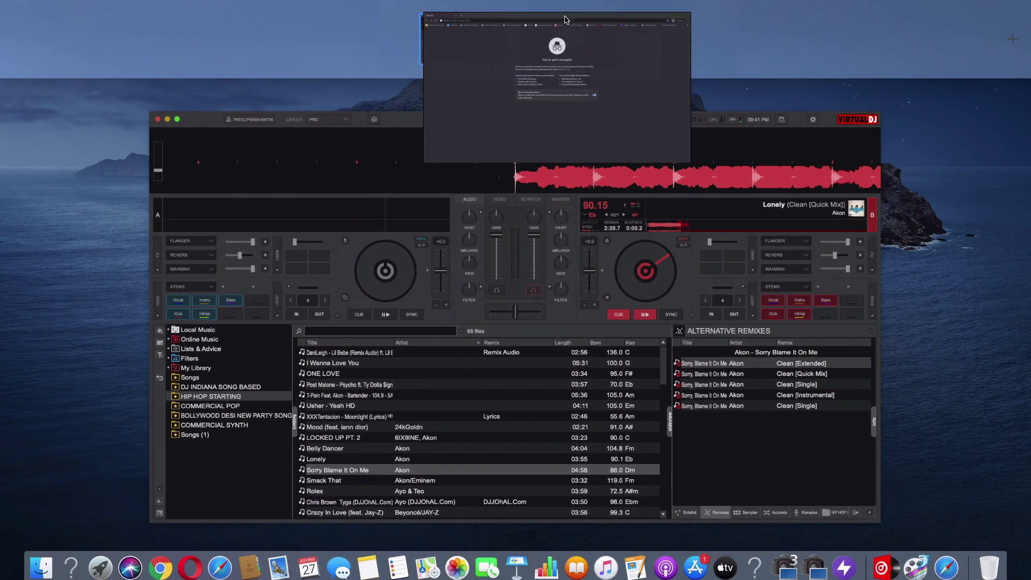
left_click(567, 22)
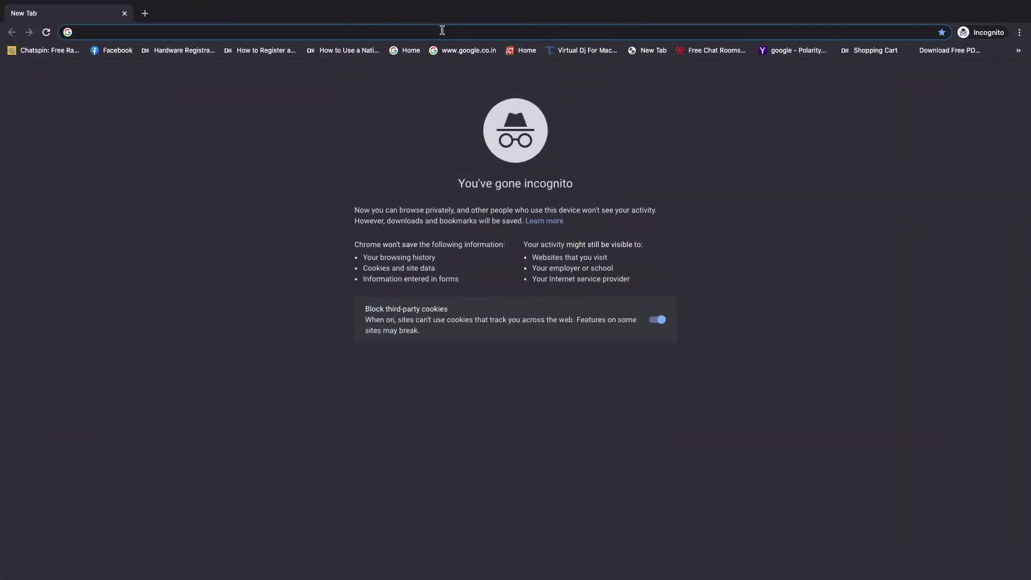
type("my")
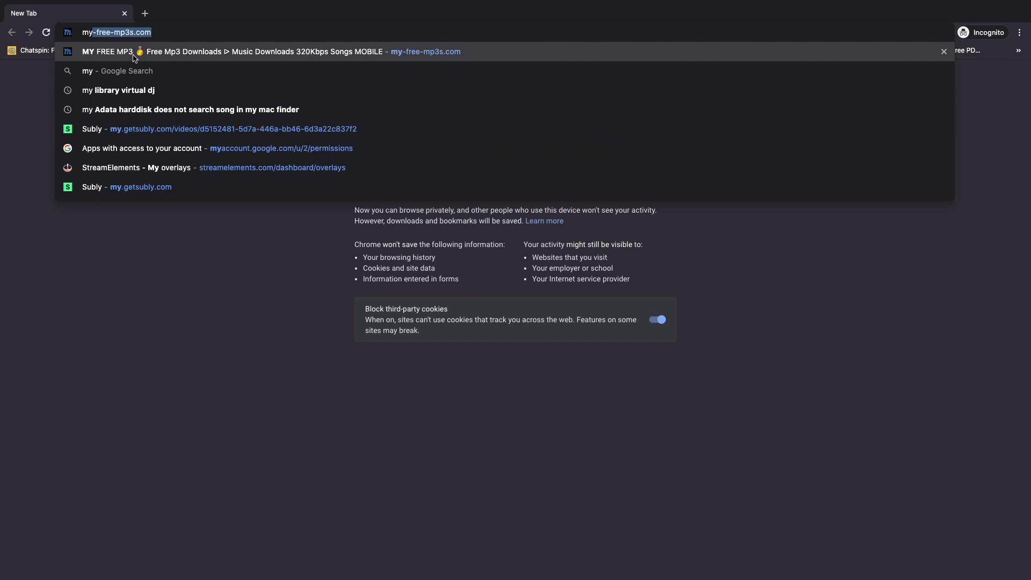
left_click(136, 51)
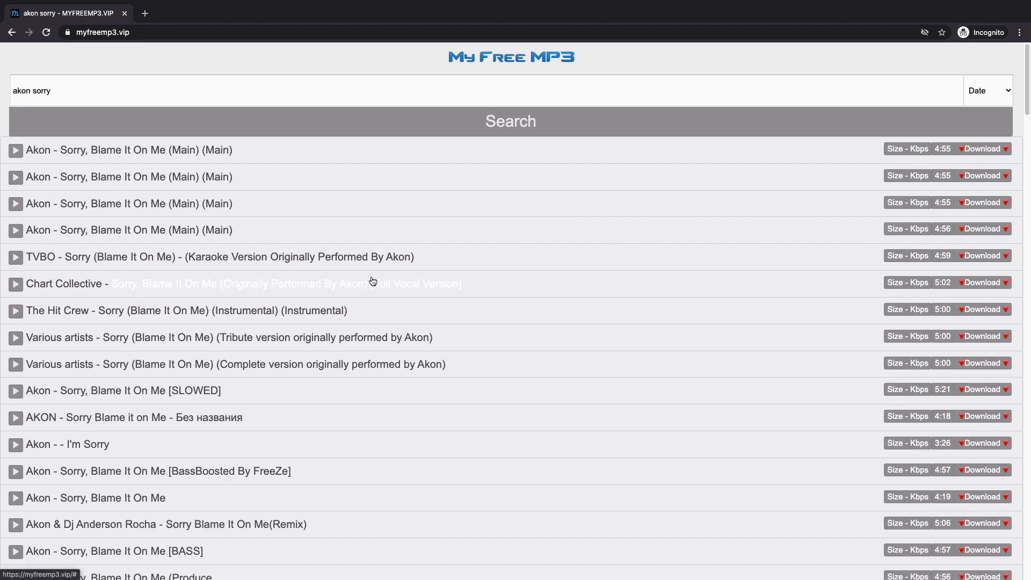
Browse the song results and briefly preview The Hit Crew's instrumental version of Sorry (Blame It On Me)
scroll(371, 280, "down", 15)
scroll(372, 279, "down", 20)
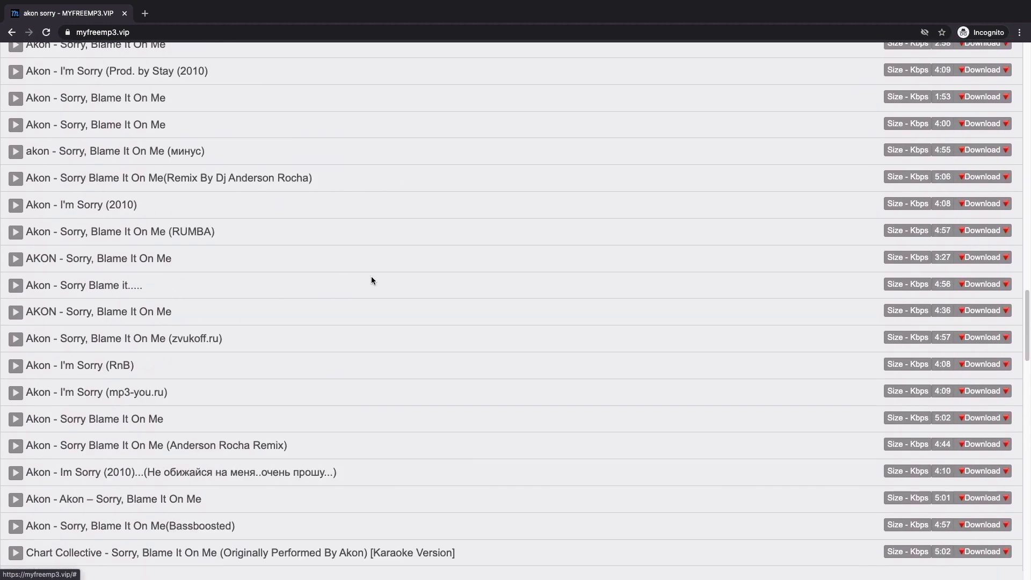
scroll(372, 280, "up", 20)
scroll(372, 276, "up", 15)
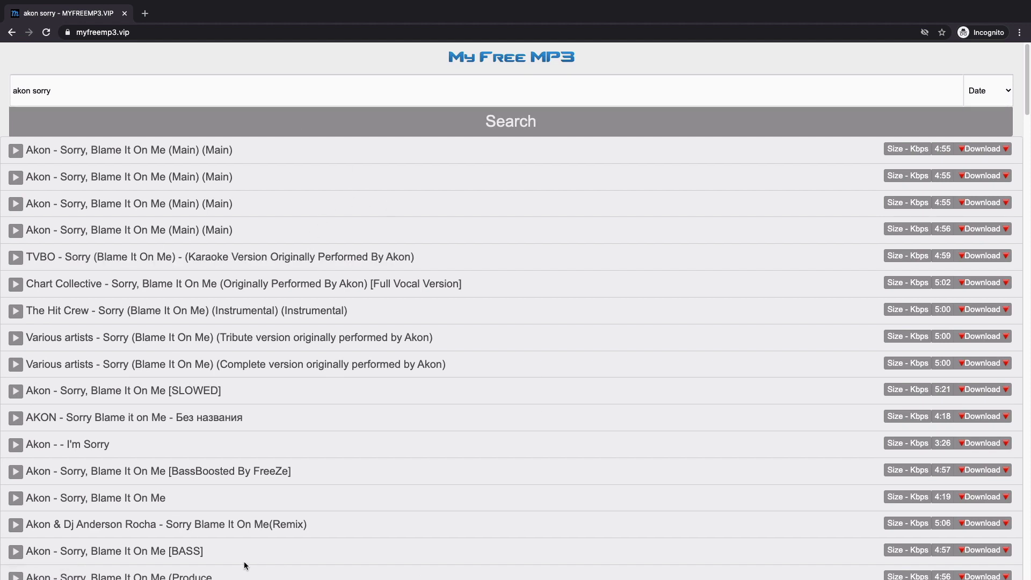
left_click(16, 312)
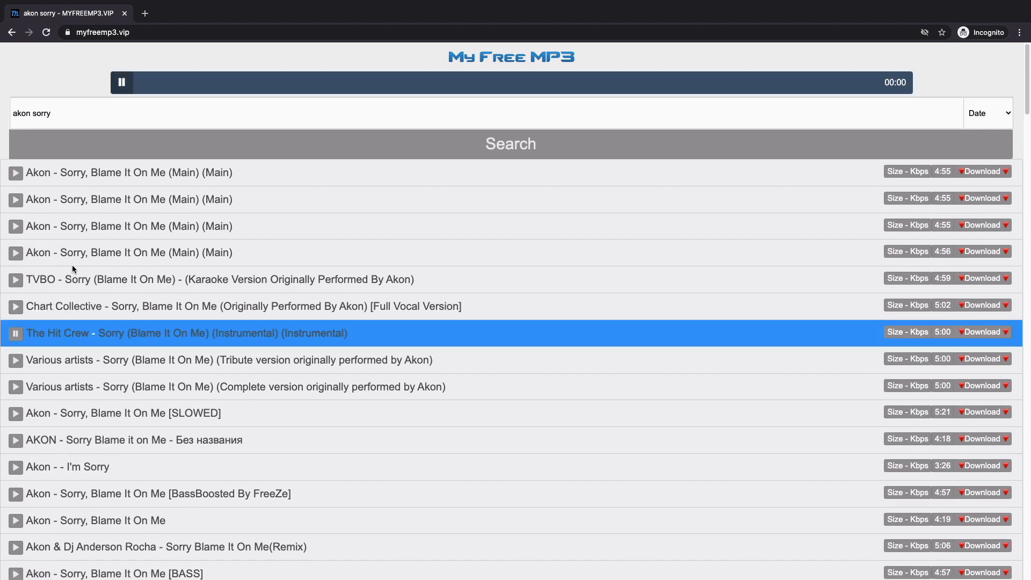
left_click(127, 89)
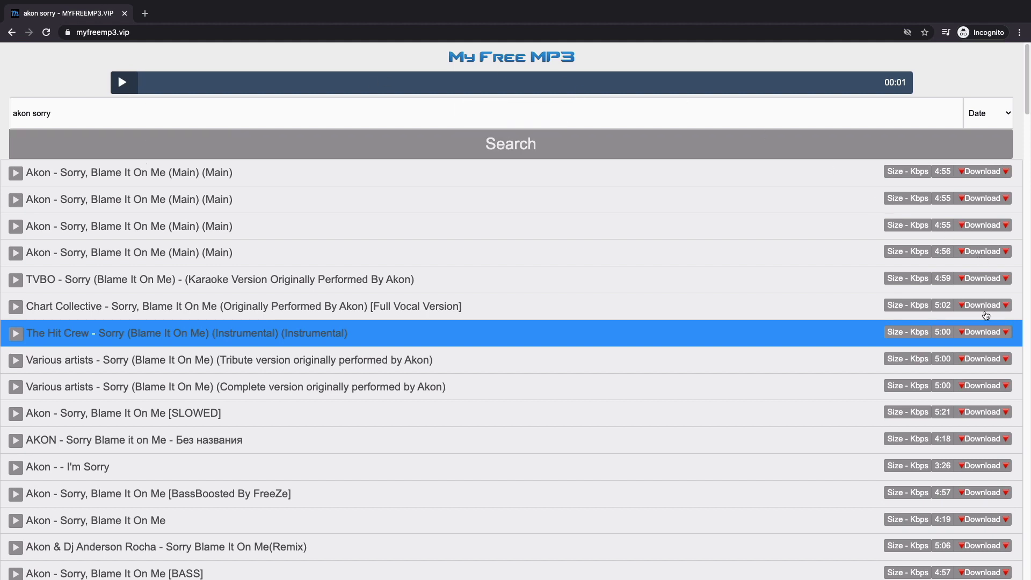
Start downloading The Hit Crew's instrumental of Sorry (Blame It On Me), cancel the download and close its page
left_click(988, 333)
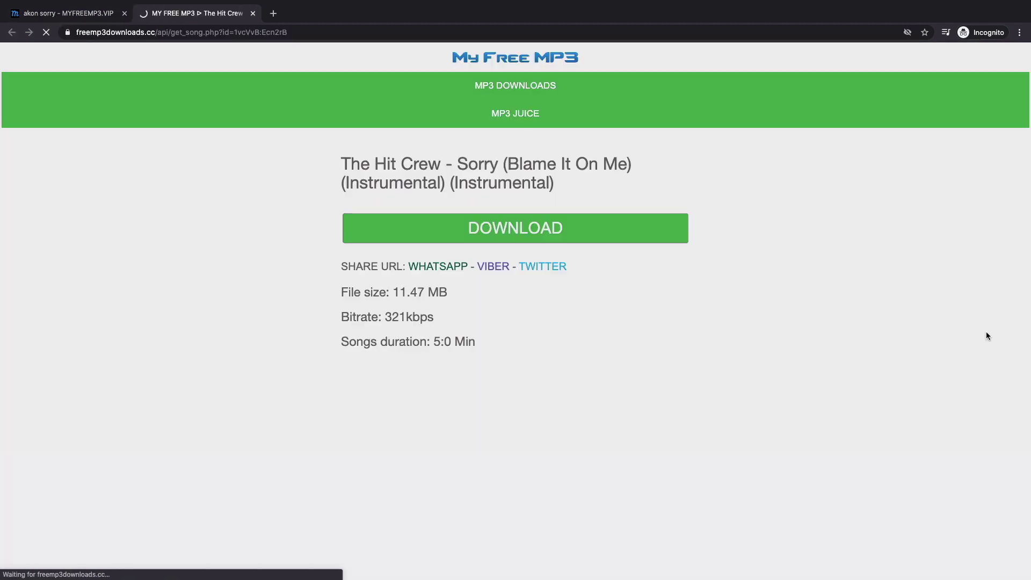
left_click(508, 229)
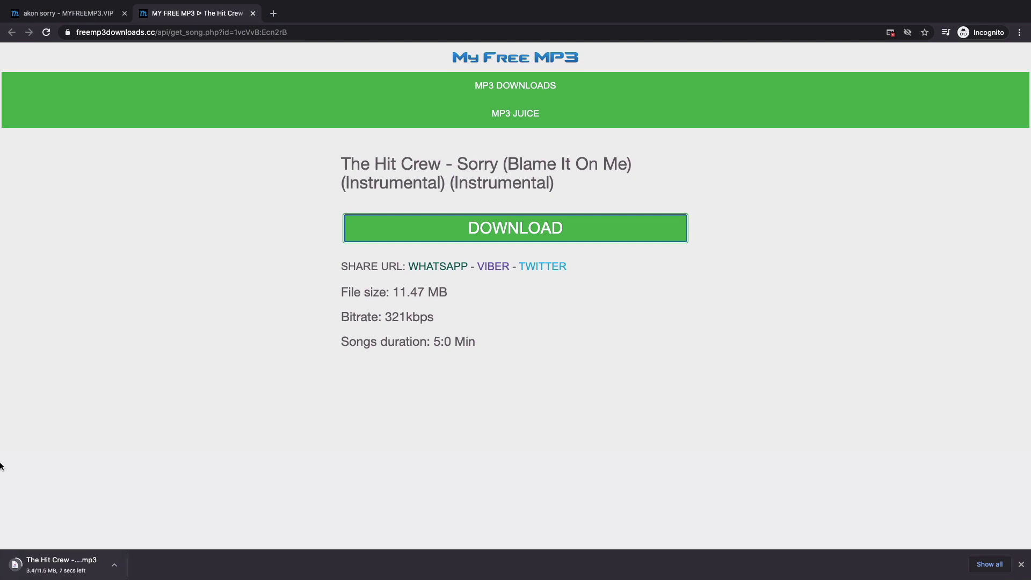
left_click(115, 564)
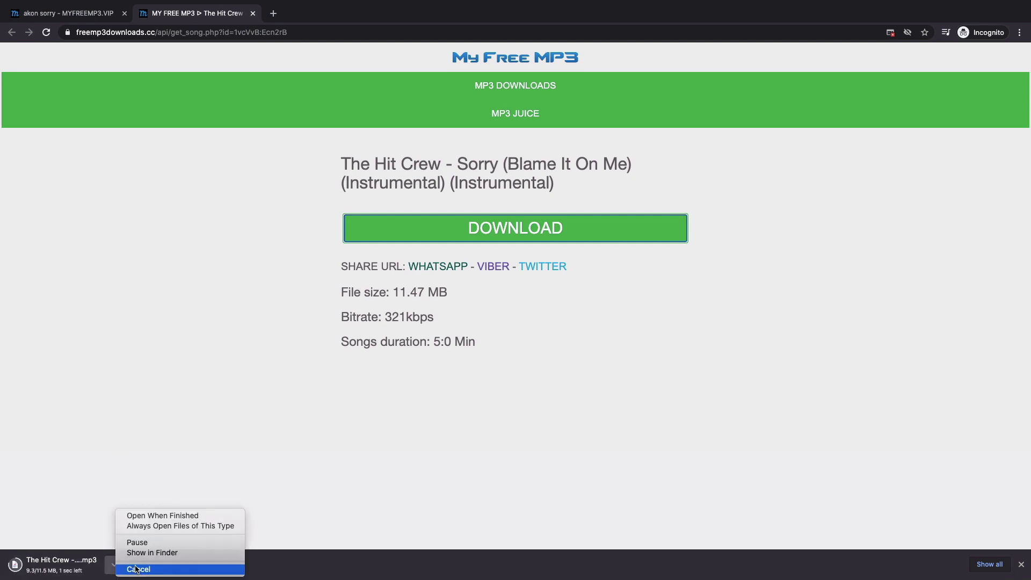
left_click(139, 566)
left_click(253, 13)
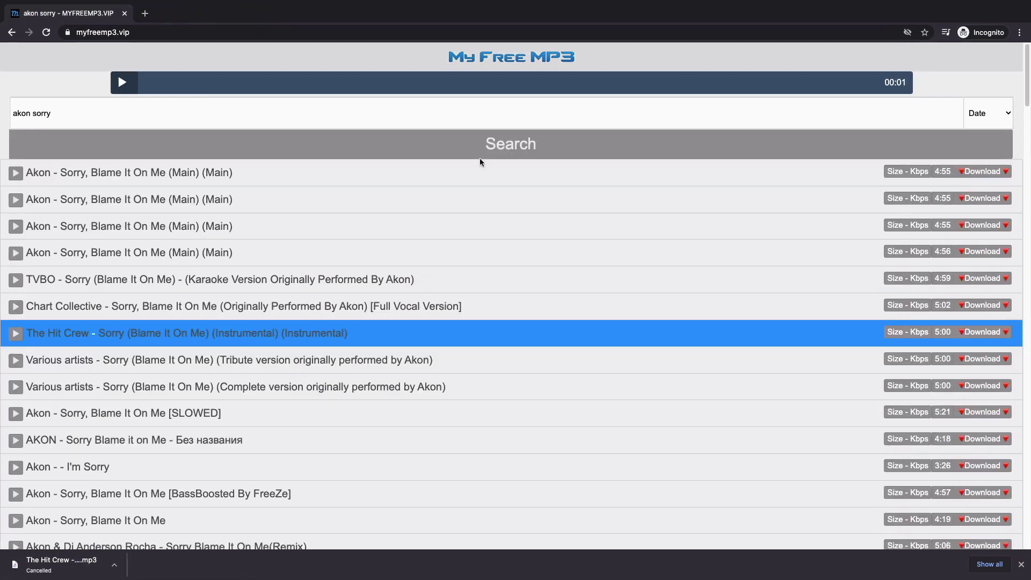
Switch back to VirtualDJ and show the alternative remixes for Smack That by Akon/Eminem
key("ctrl+Up")
left_click(544, 252)
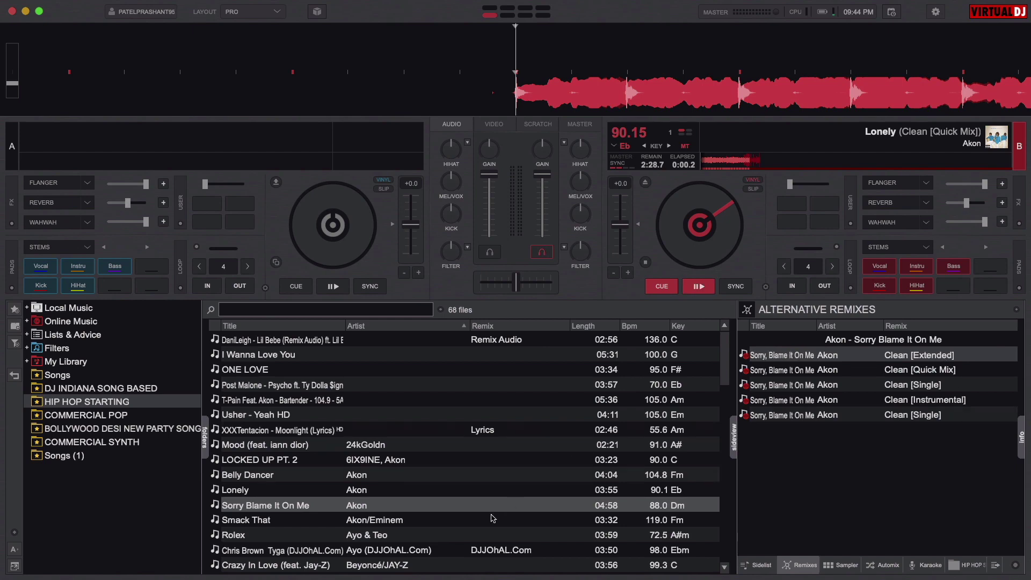
left_click(473, 524)
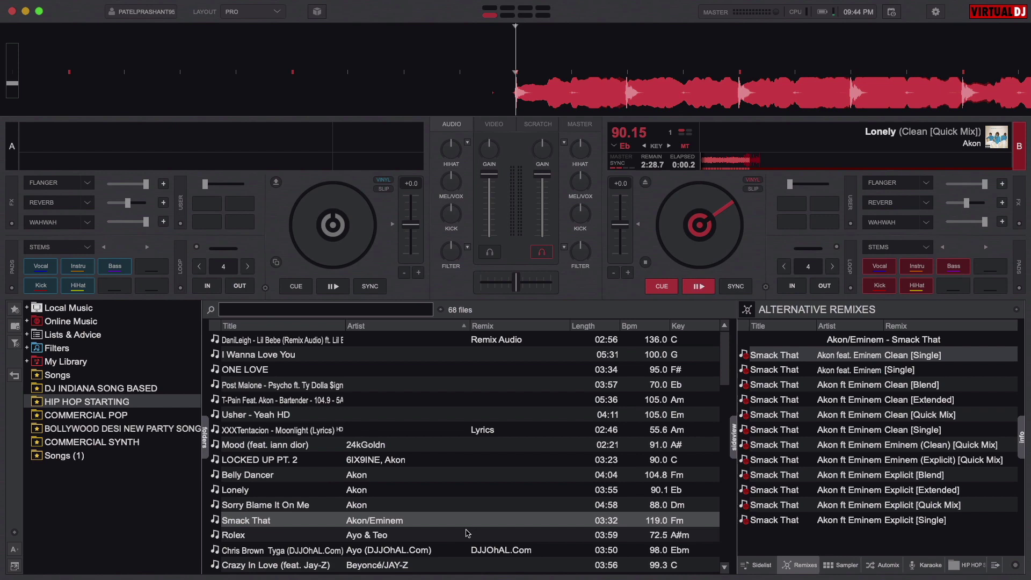
scroll(626, 429, "down", 3)
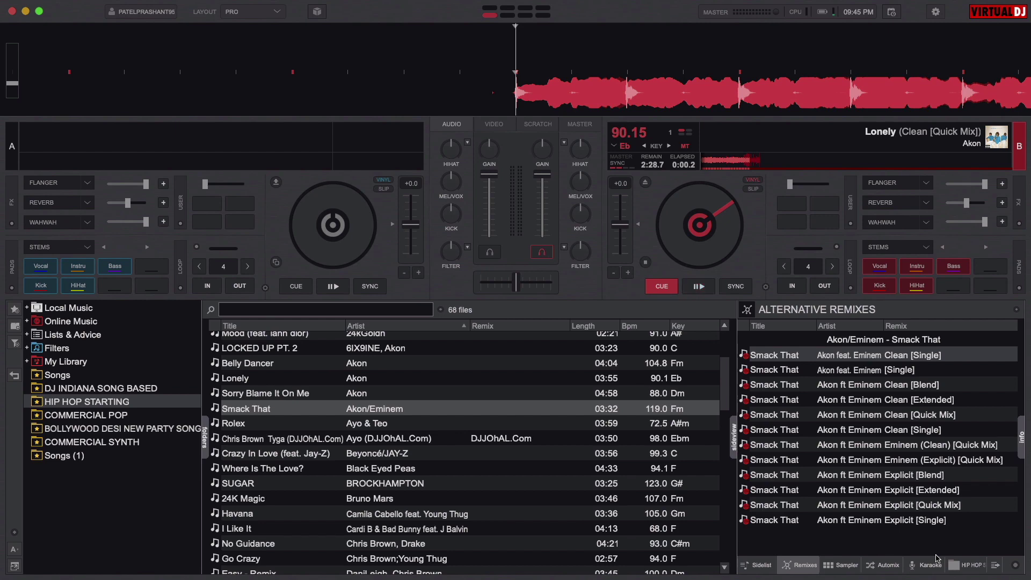
Switch the sideview from alternative remixes to songs similar to the selected Smack That
left_click(1016, 310)
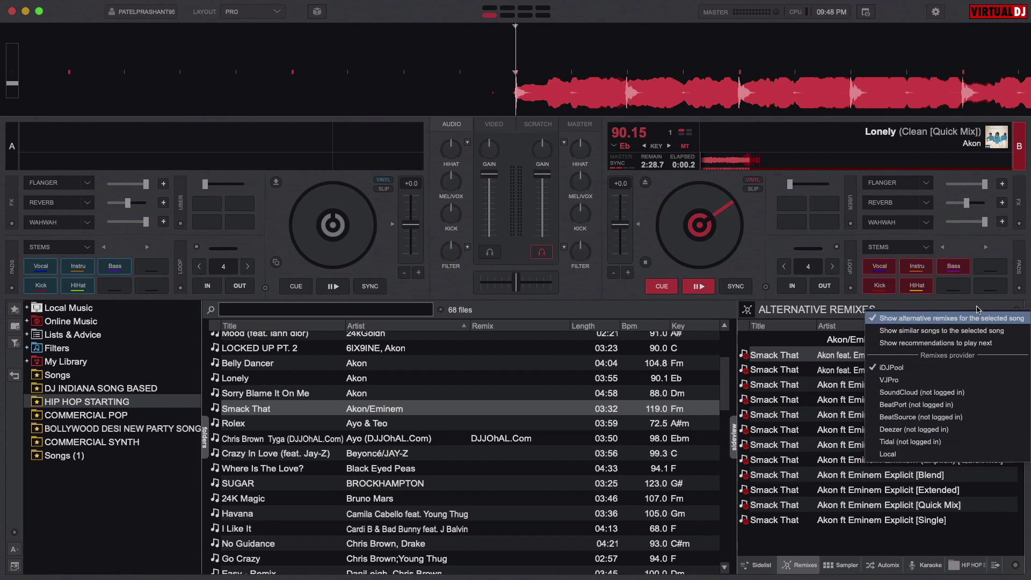
left_click(960, 333)
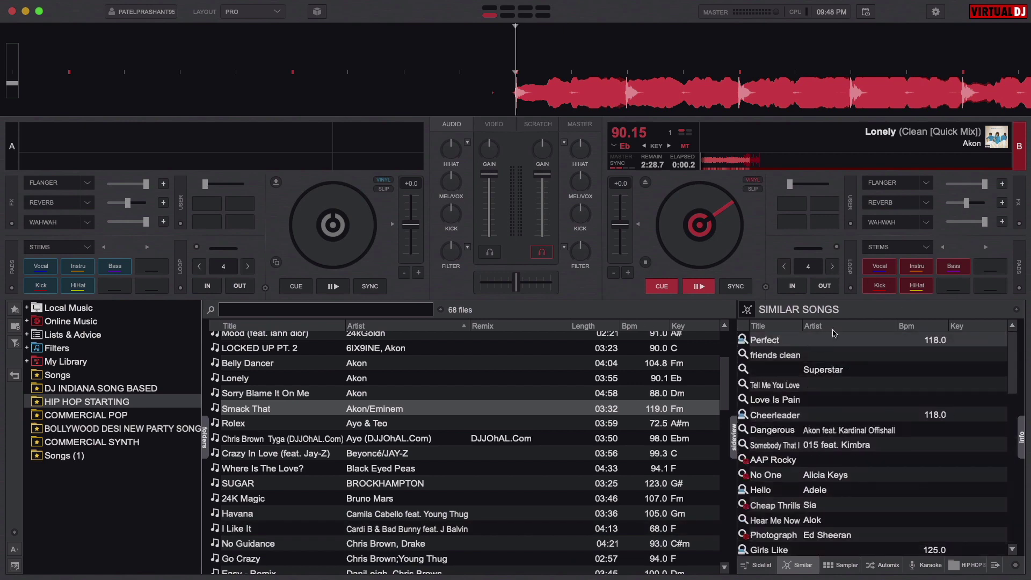
Hide the Bpm column in the similar songs list and show it again
right_click(871, 330)
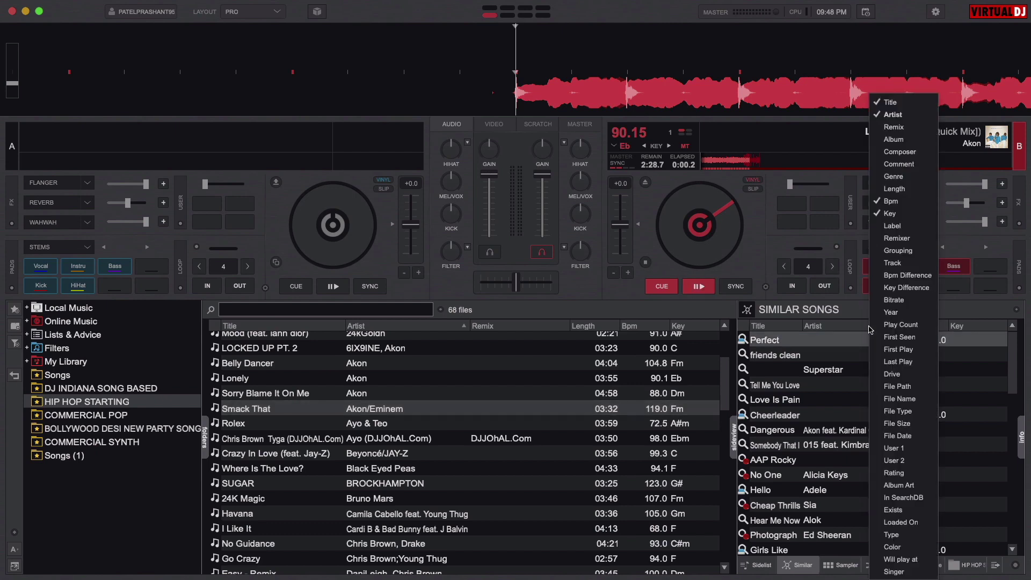
left_click(907, 201)
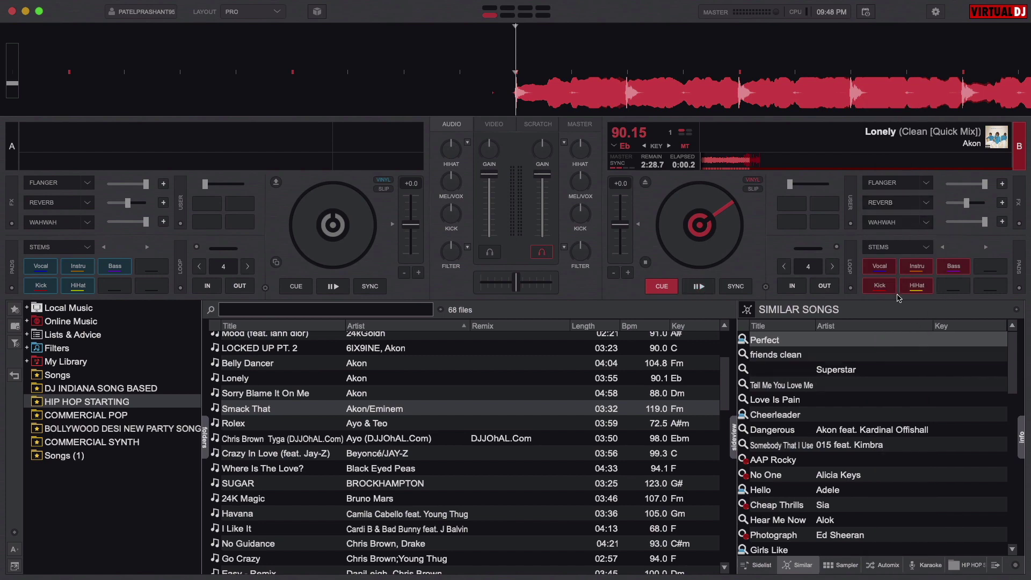
right_click(854, 328)
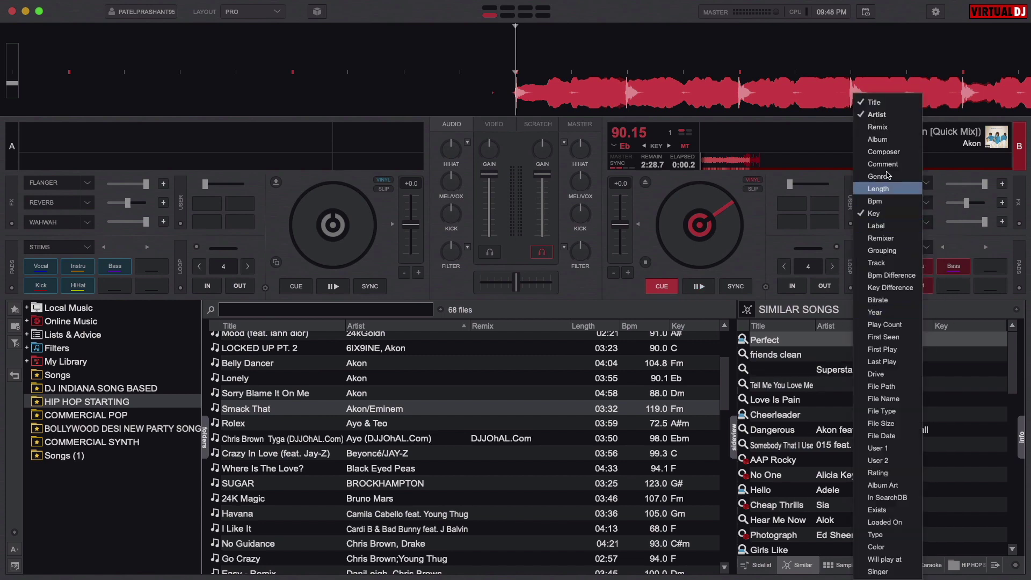
left_click(902, 201)
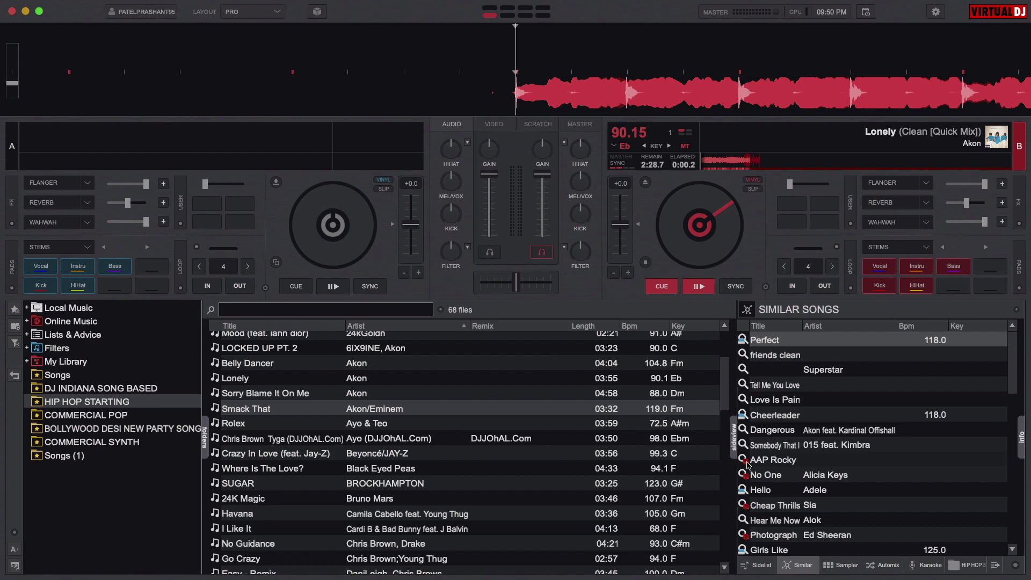
Look up Cheerleader from the similar songs list in the library and browse the songs similar to the found track
mouse_move(755, 465)
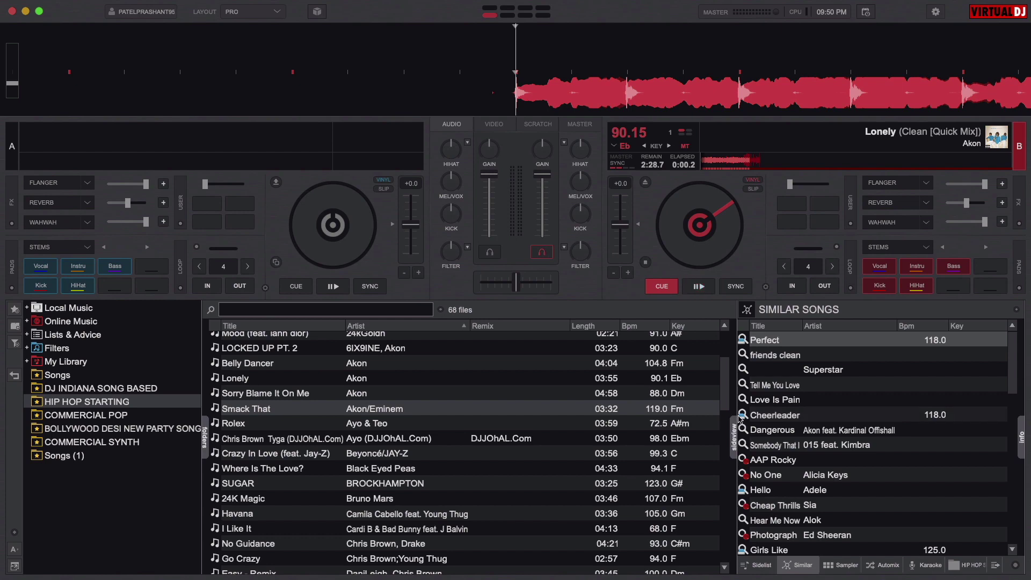
left_click(777, 417)
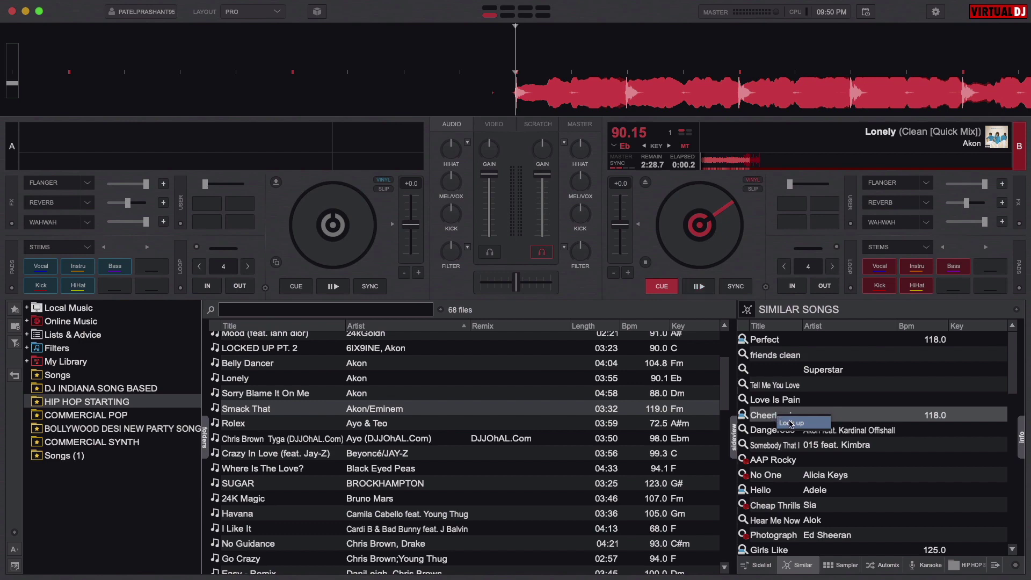
left_click(785, 423)
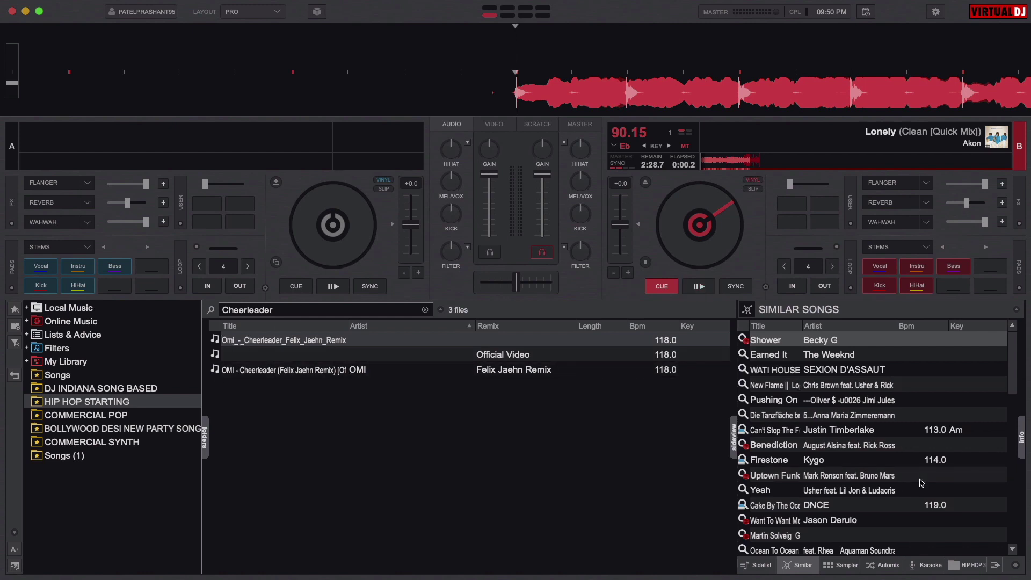
scroll(920, 482, "down", 10)
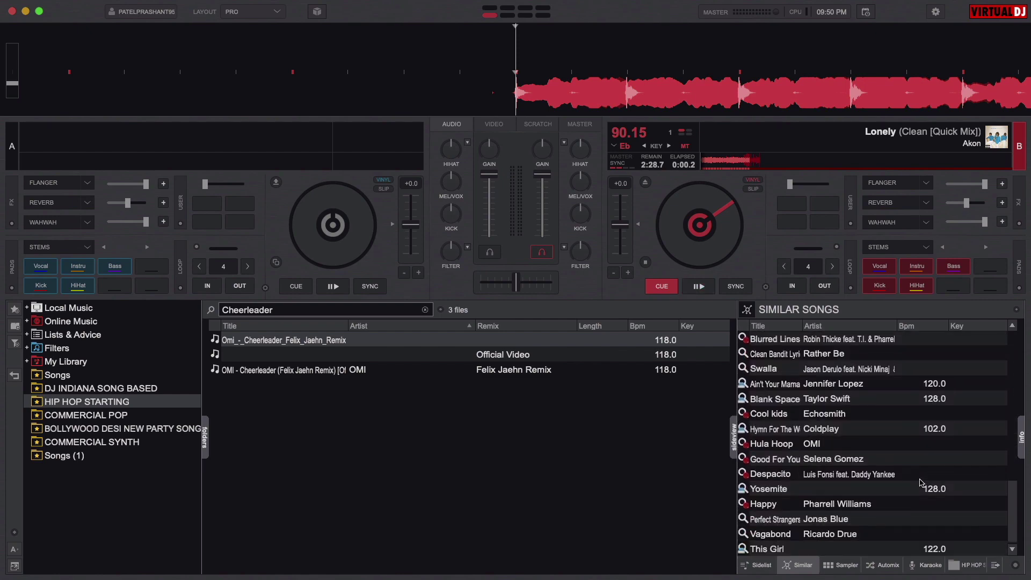
scroll(919, 483, "up", 10)
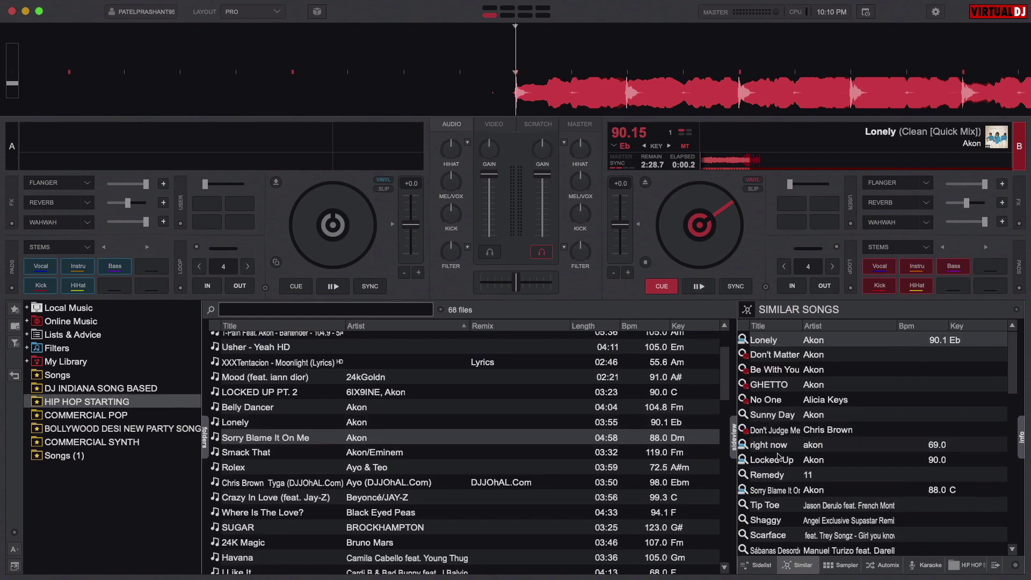
Look up the similar song Shaggy (Angel Exclusive Supastar Remix) and shorten the library search to "Shaggy"
double_click(792, 525)
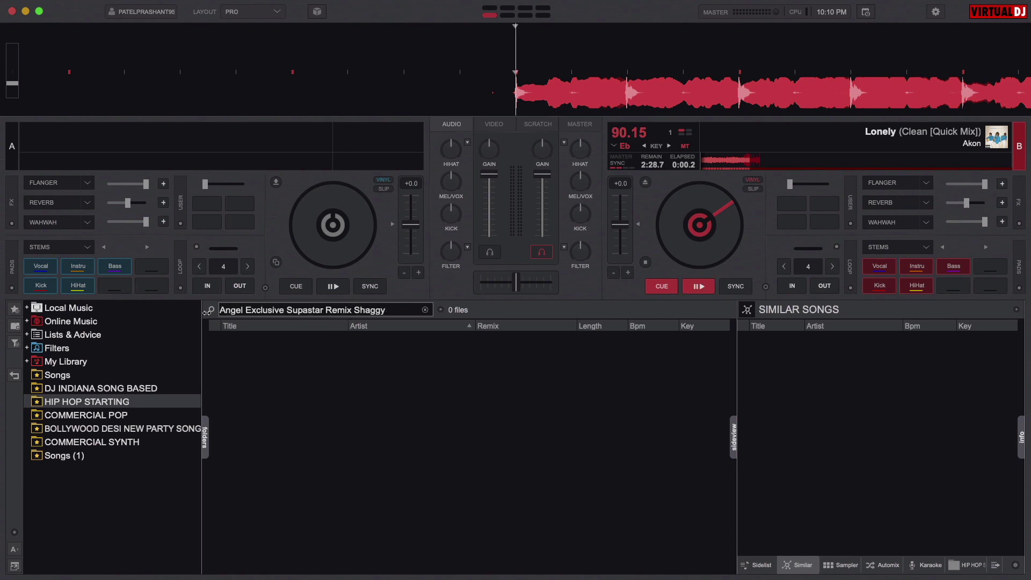
key("BackSpace")
key("BackSpace")
key("BackSpace")
key("BackSpace")
key("BackSpace")
key("BackSpace")
key("BackSpace")
key("BackSpace")
key("BackSpace")
key("BackSpace")
key("BackSpace")
key("BackSpace")
key("BackSpace")
key("BackSpace")
key("BackSpace")
key("BackSpace")
key("BackSpace")
key("BackSpace")
key("BackSpace")
key("BackSpace")
key("BackSpace")
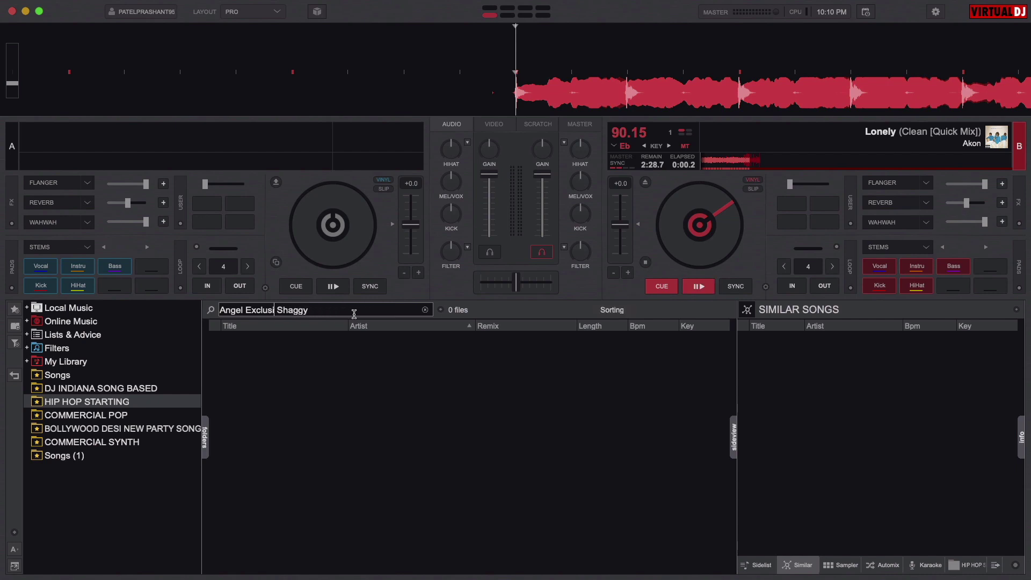
key("BackSpace")
key("BackSpace")
key("BackSpace")
key("BackSpace")
key("BackSpace")
key("BackSpace")
key("BackSpace")
key("BackSpace")
key("BackSpace")
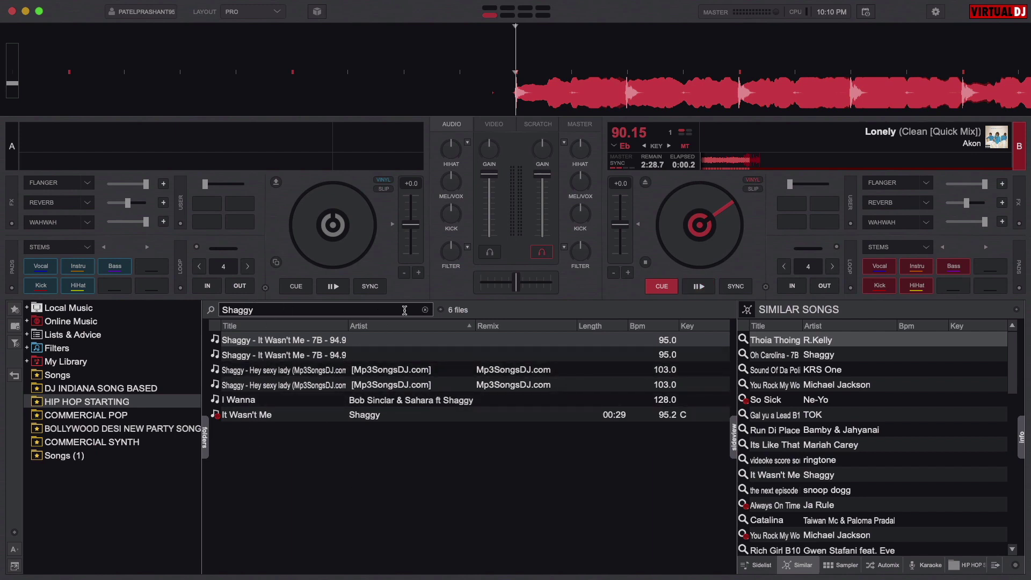
Review which fields and sources the library search covers, and browse the songs similar to Shaggy - It Wasn't Me
left_click(441, 311)
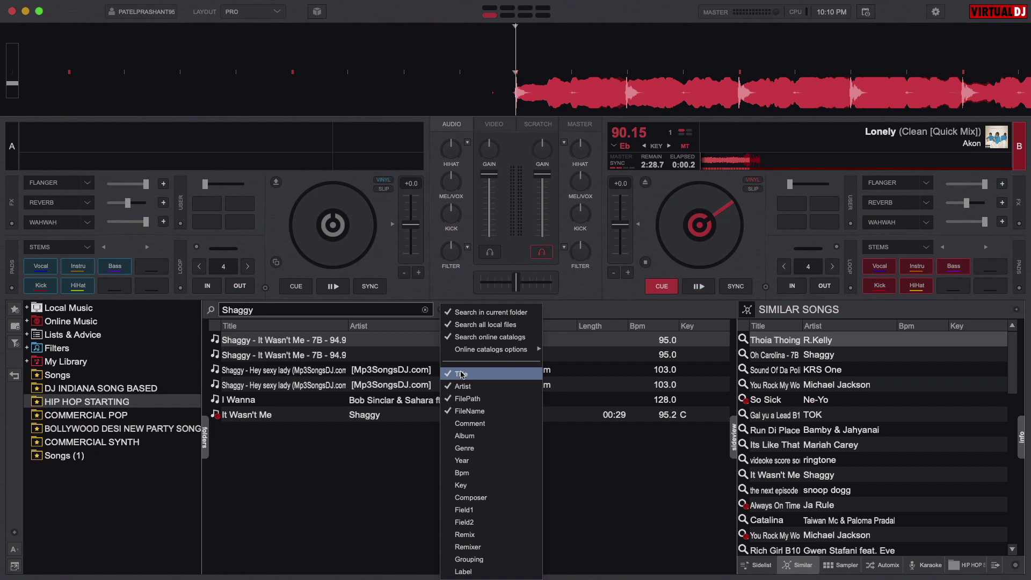
left_click(371, 463)
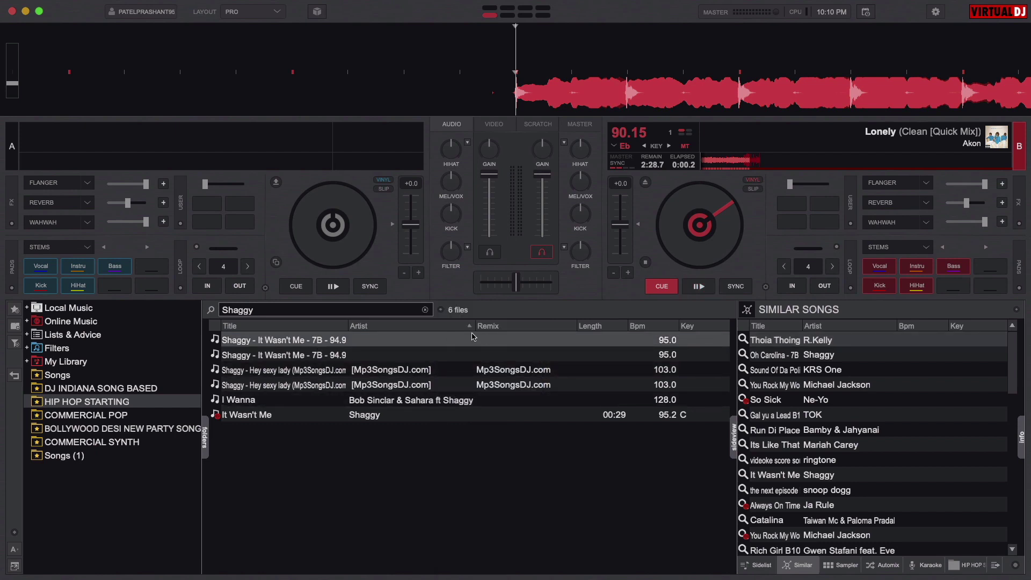
scroll(759, 444, "down", 5)
scroll(758, 444, "down", 3)
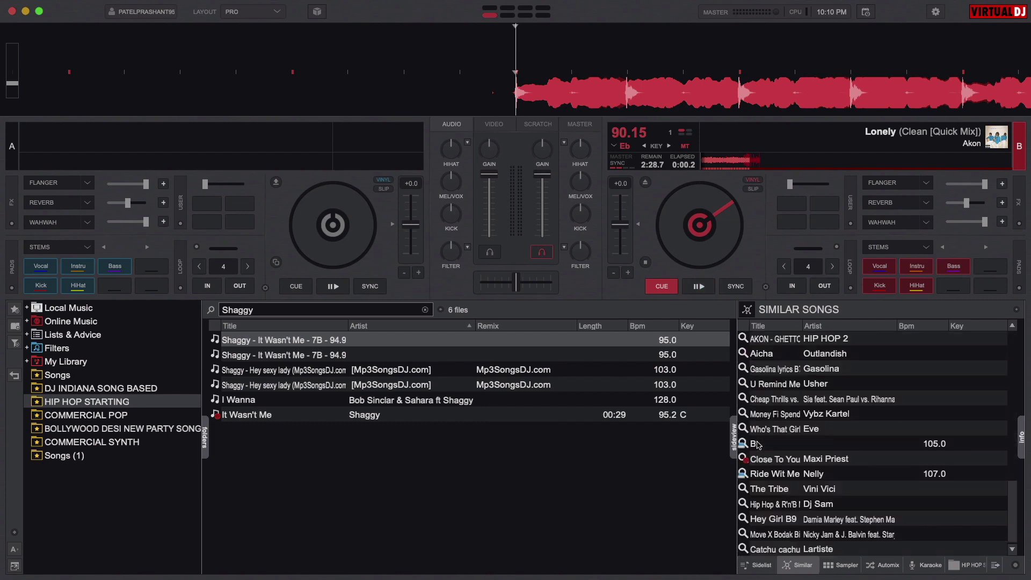
scroll(759, 444, "up", 10)
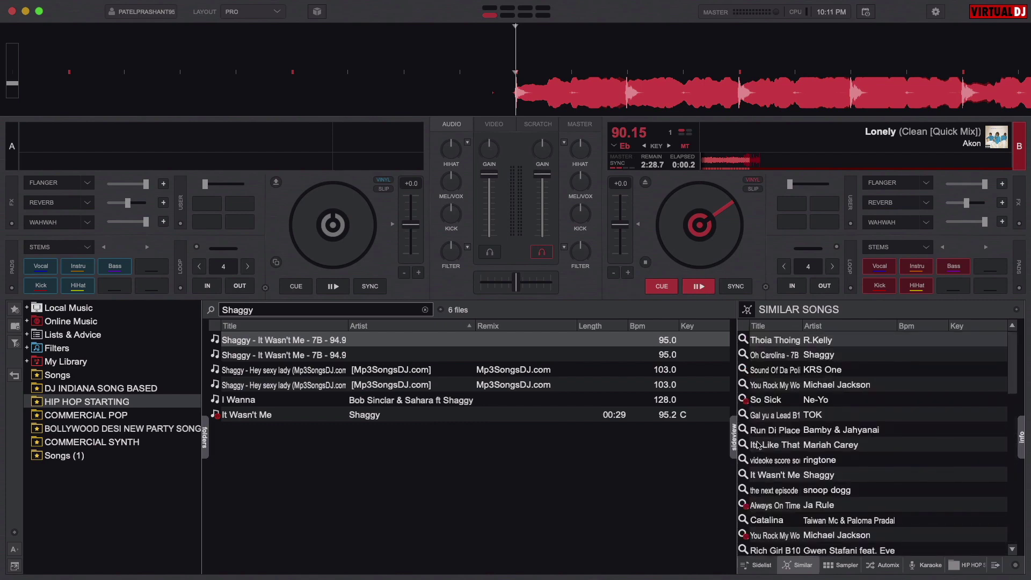
Return to the HIP HOP STARTING folder and set the sideview to show alternative remixes for Akon's Sorry Blame It On Me
left_click(116, 405)
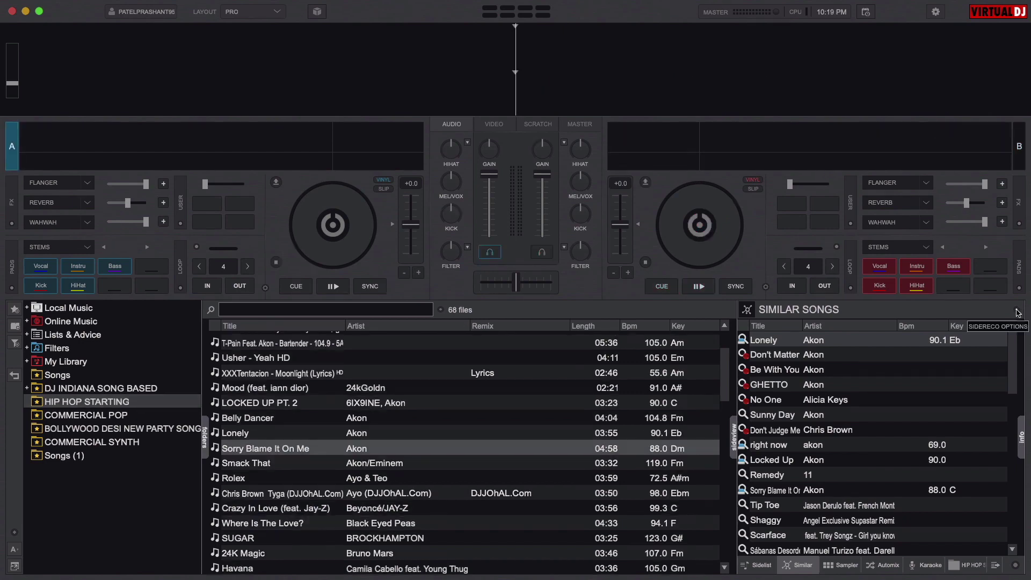
left_click(1017, 312)
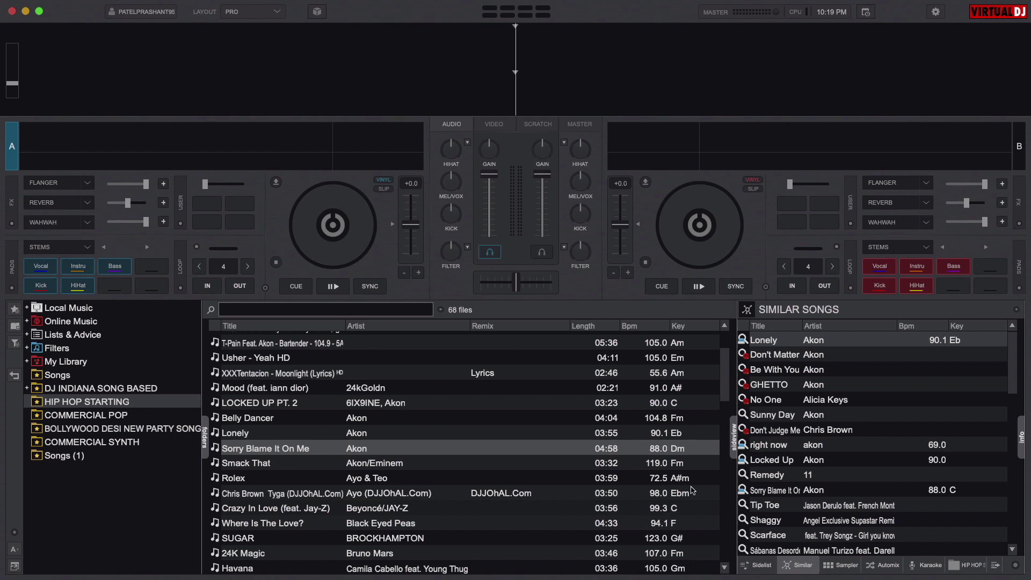
left_click(1016, 310)
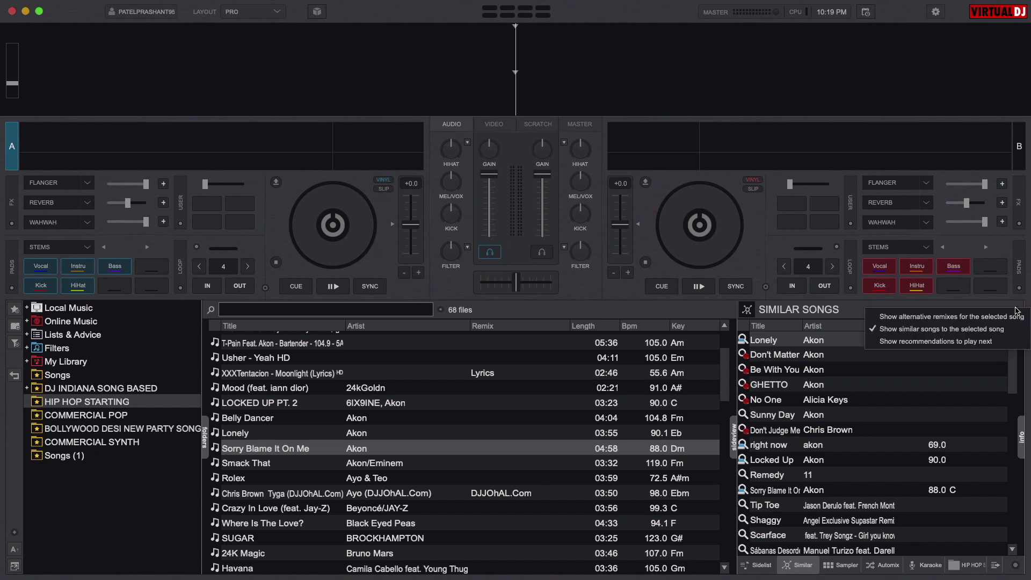
left_click(952, 319)
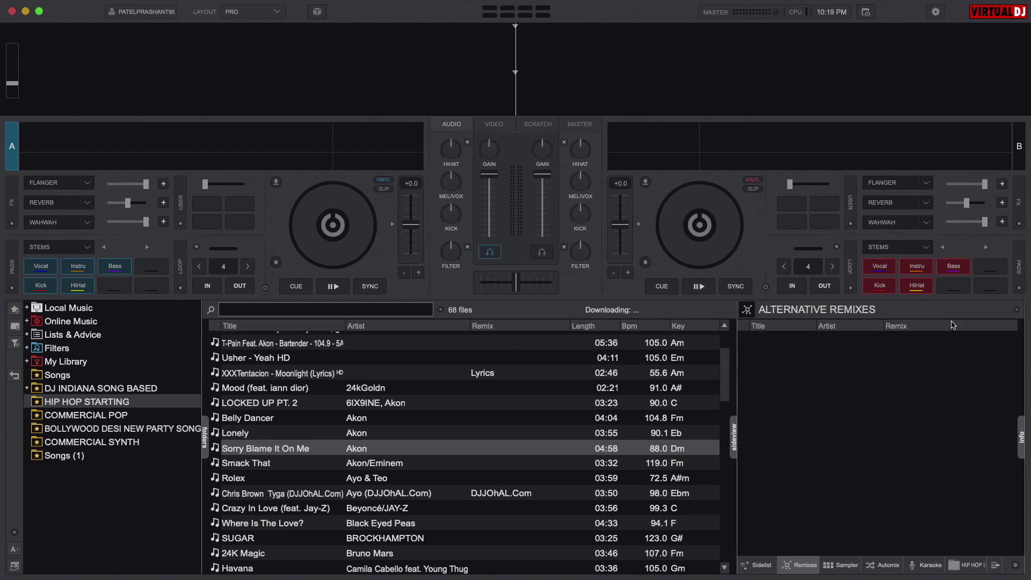